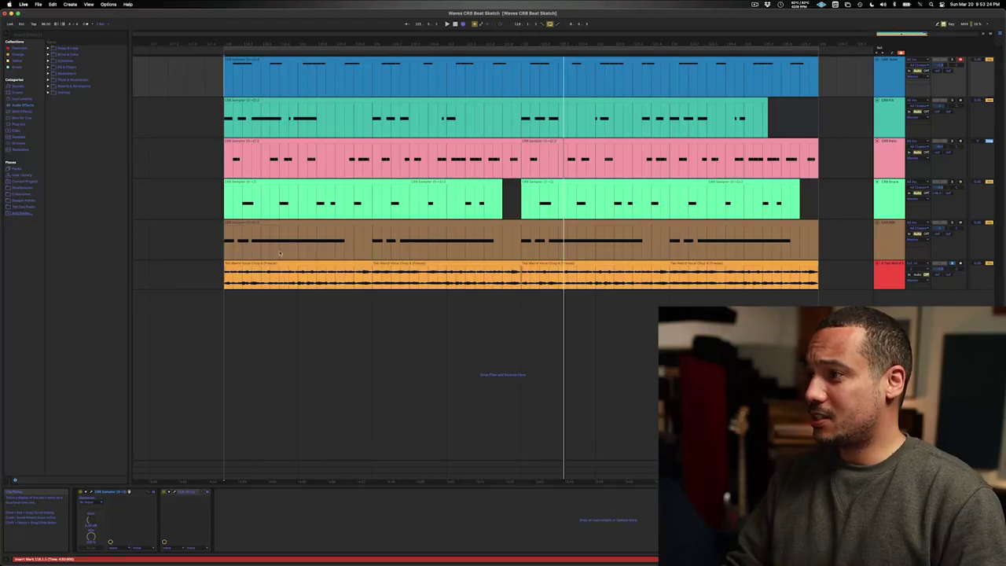
Play the beat from the top, then stop playback
key("space")
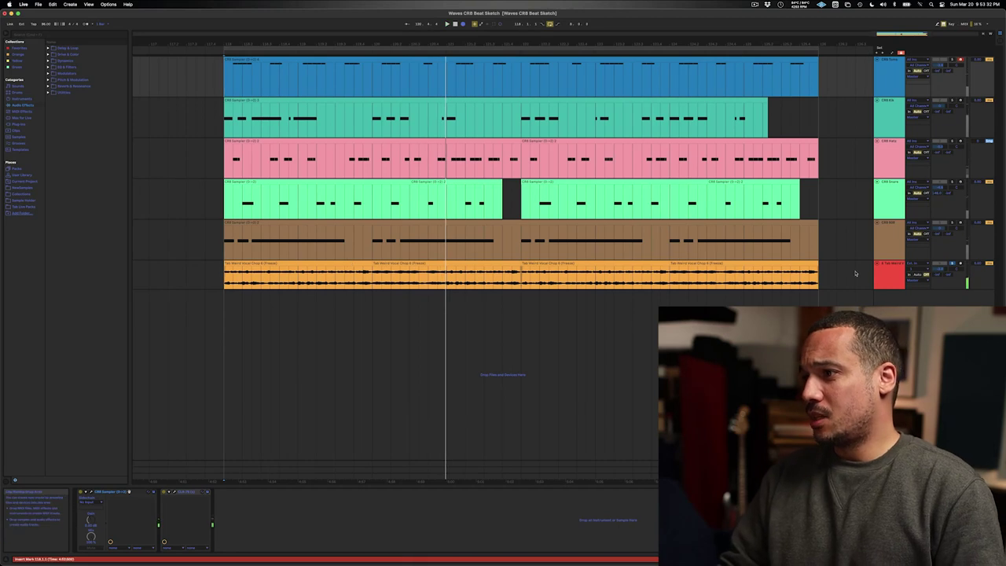
key("space")
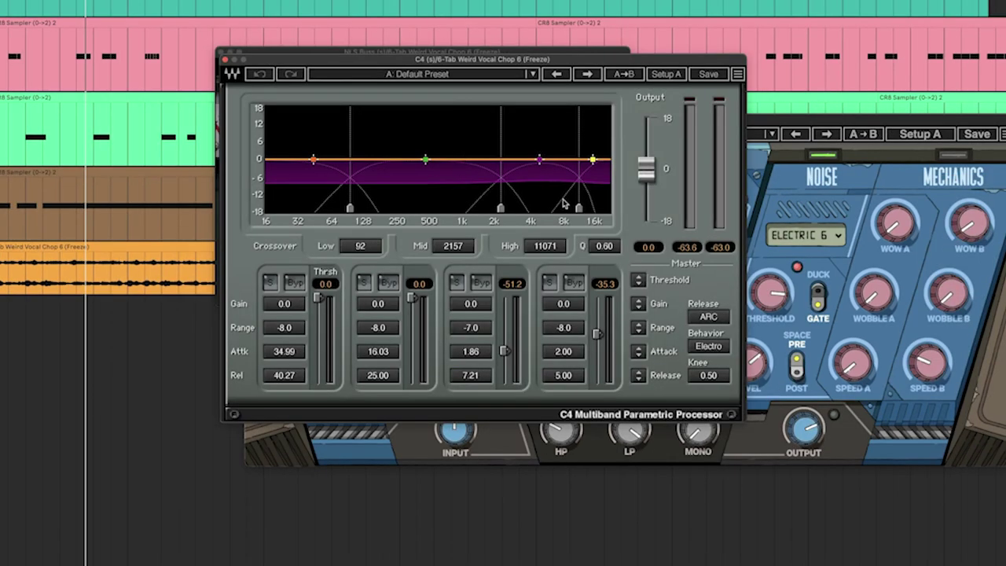
Audition the vocal chop through the C4 multiband processor, then close the C4 window
key("space")
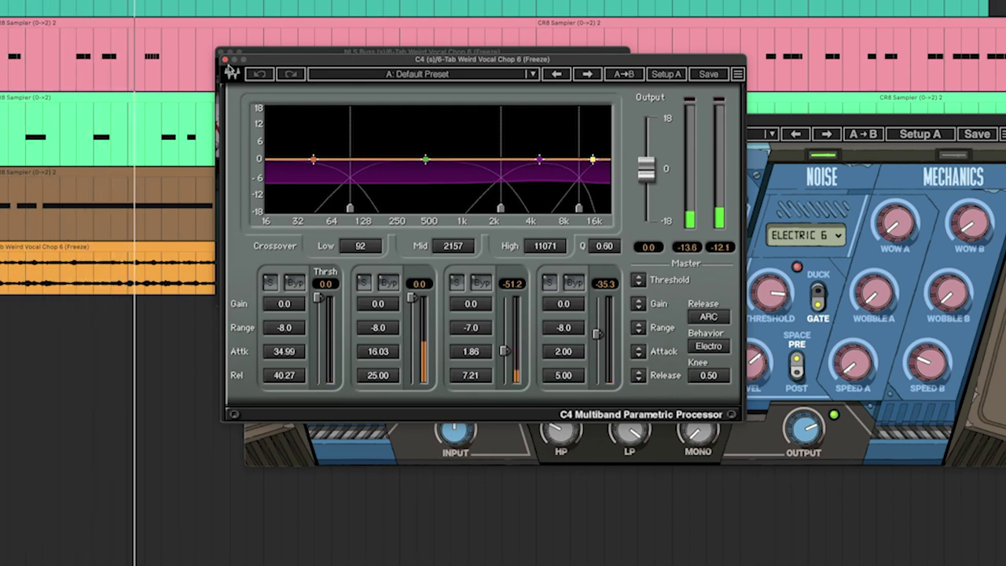
left_click(224, 60)
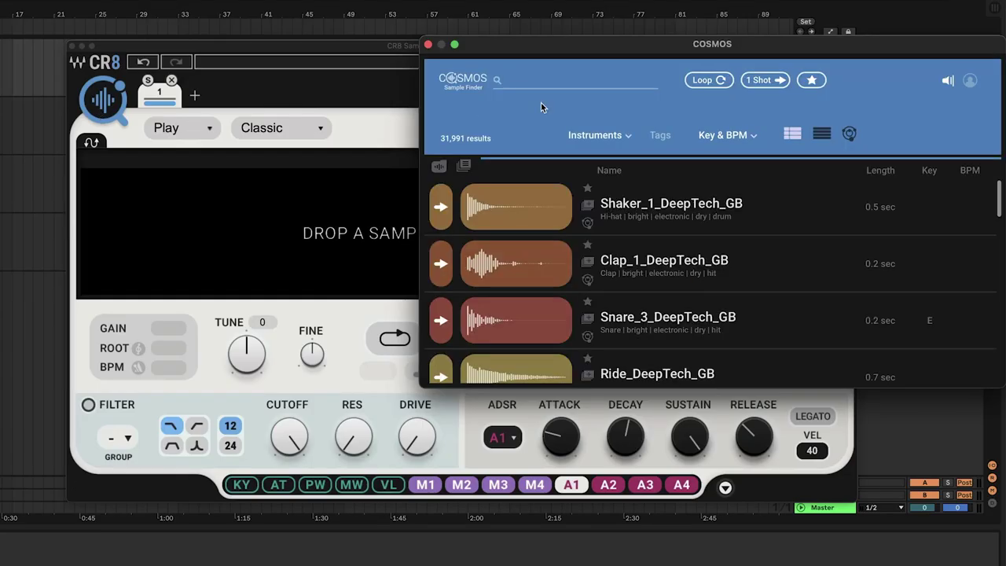
Search 'tom tape fun' and route velocity modulation onto the CR8 tom's Tune knob
type("tom tap")
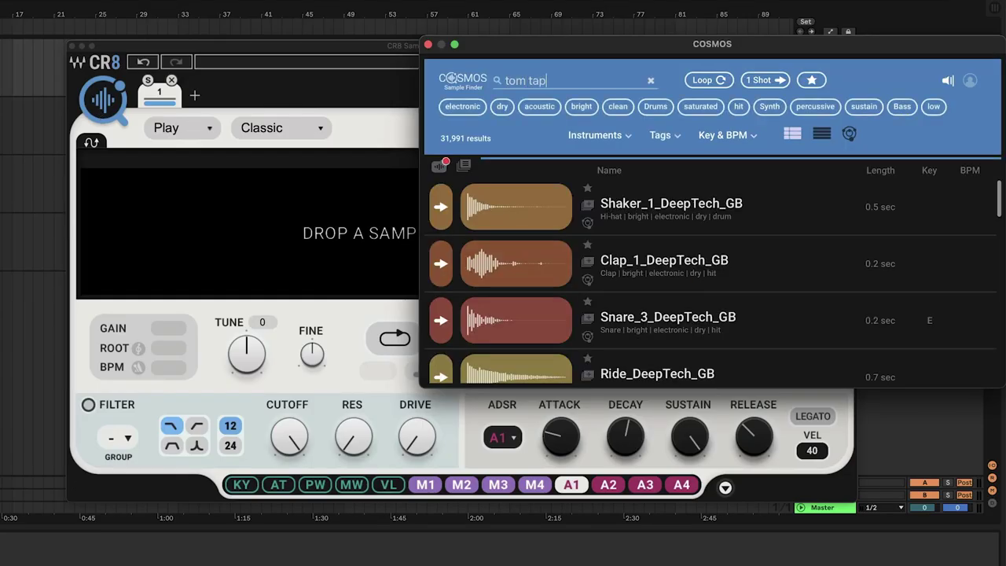
type("e fun")
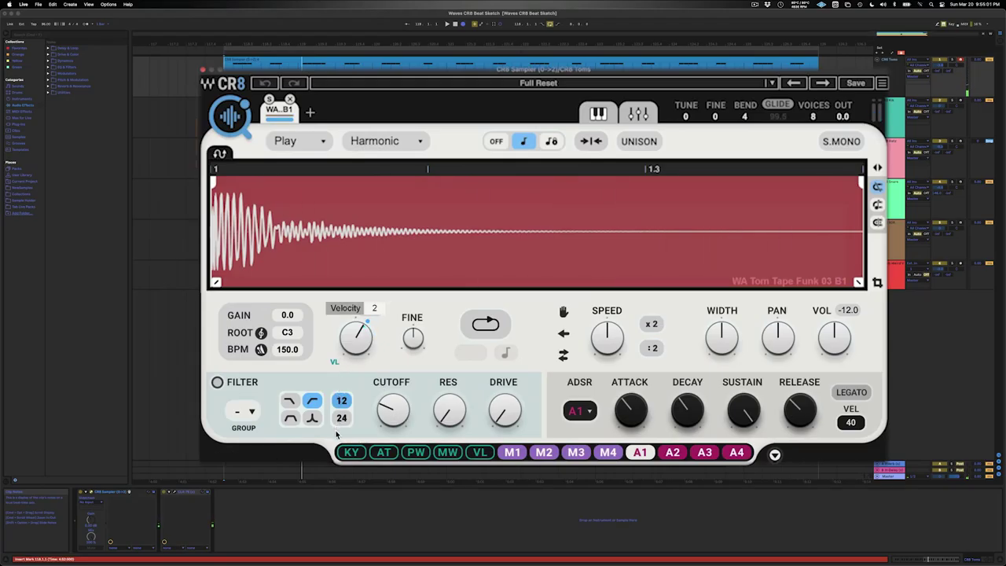
left_click(334, 364)
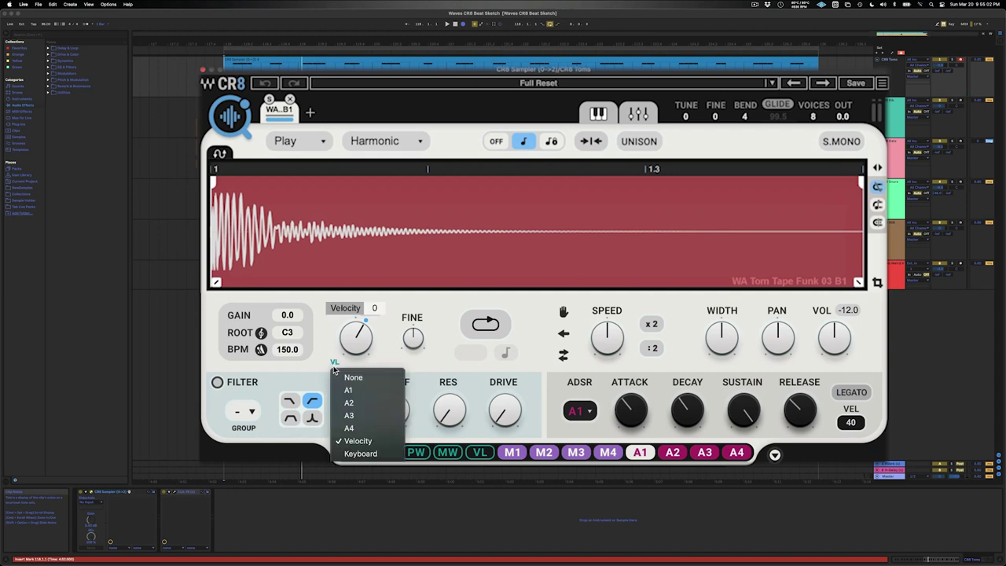
left_click(373, 418)
left_click_drag(480, 452, 331, 327)
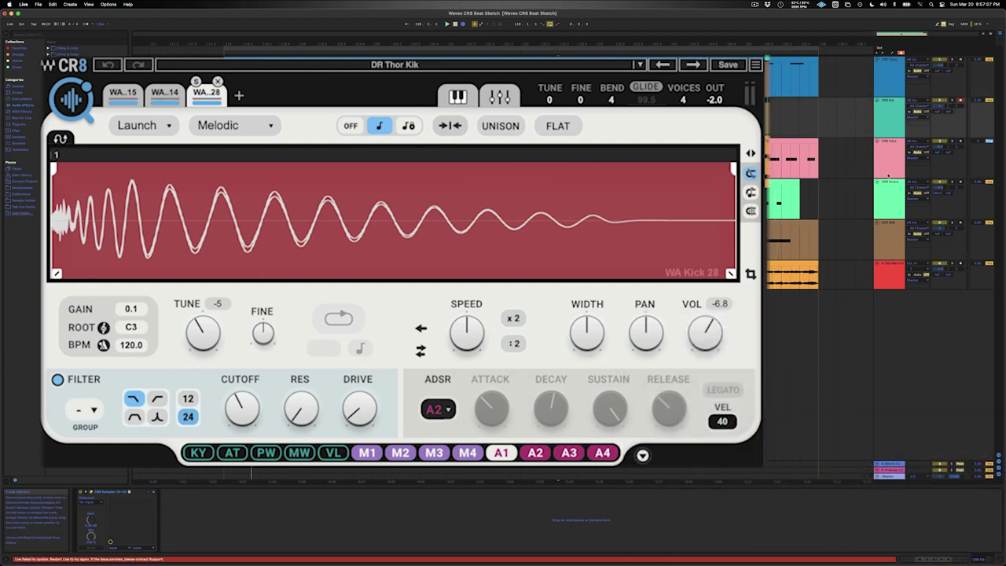
Close the kick's CR8 sampler window to reveal the six-track arrangement
left_click(891, 183)
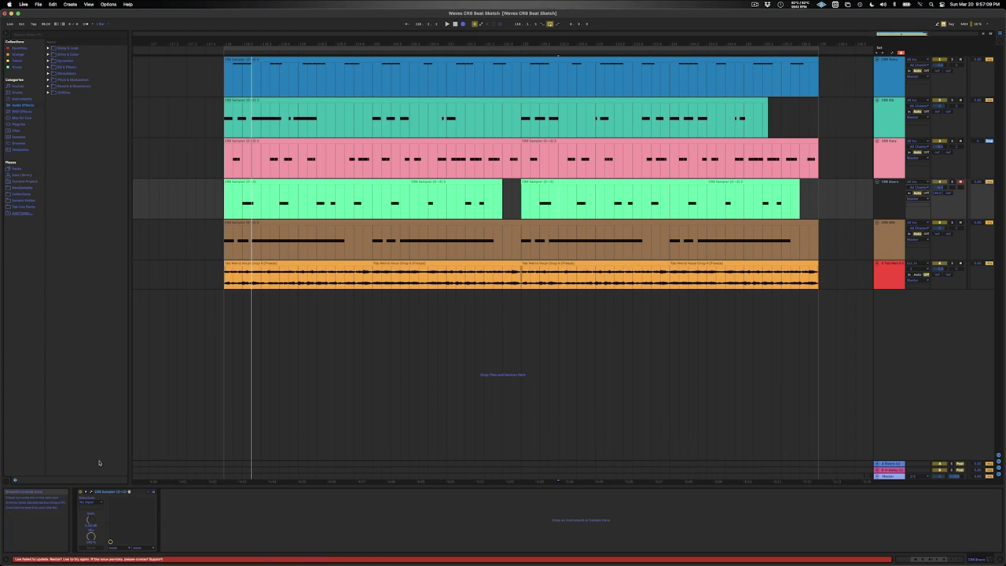
Open the snare's CR8 sampler and lower its cutoff from 16140 to about 15554
left_click(93, 493)
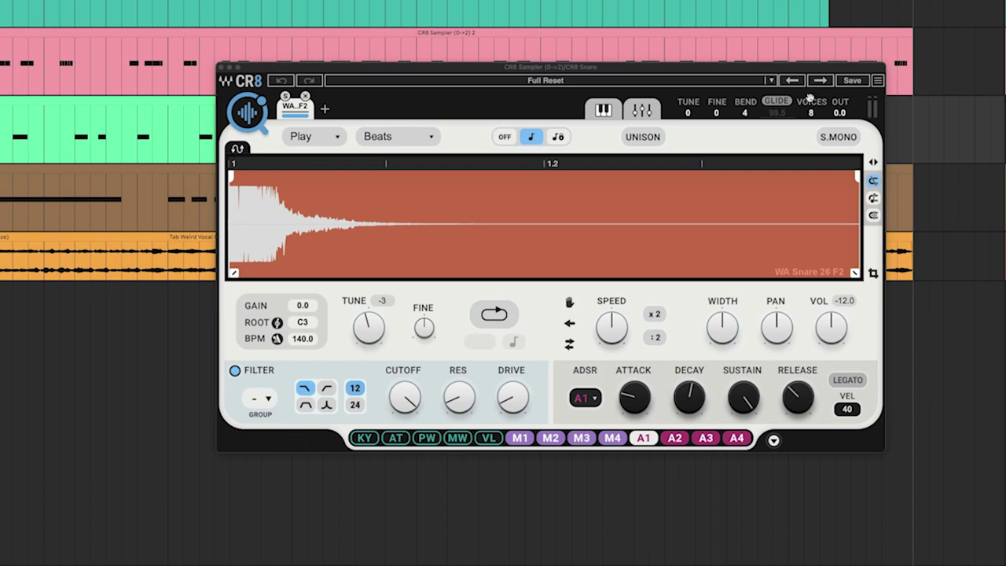
left_click_drag(792, 69, 631, 123)
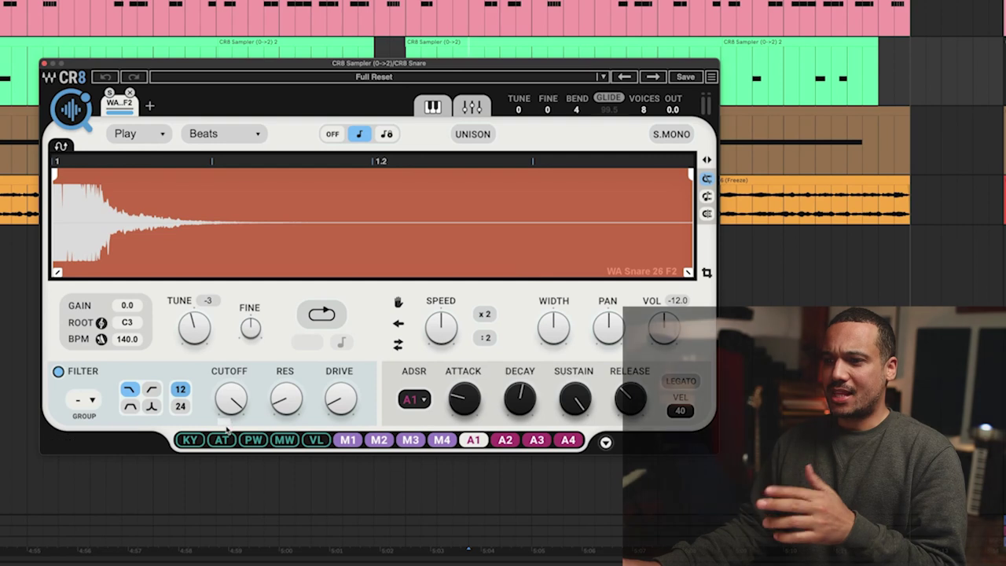
mouse_move(255, 460)
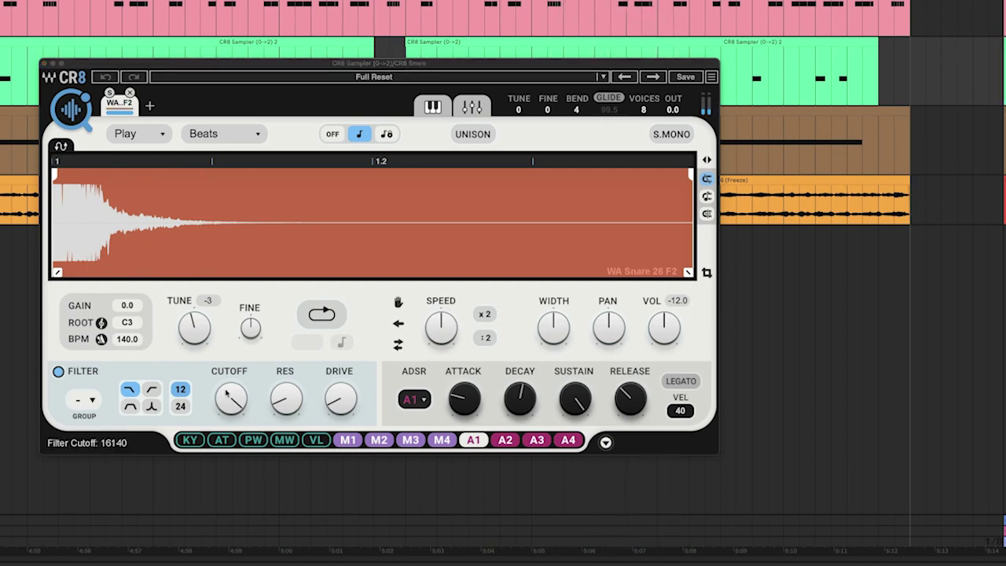
left_click_drag(226, 393, 226, 398)
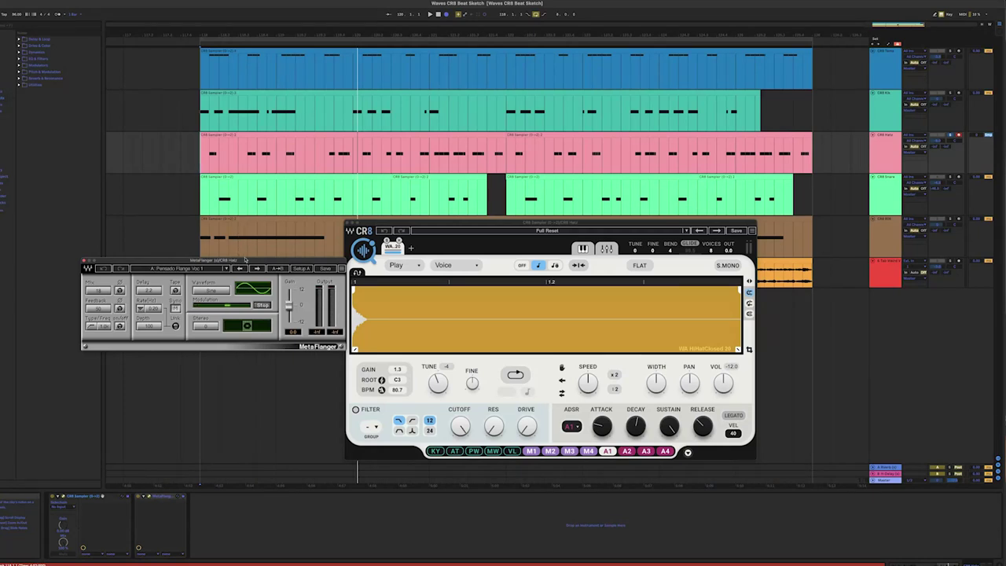
Close MetaFlanger and give the hi-hat track a -100 sample track delay
left_click(84, 262)
key("Down")
key("Down")
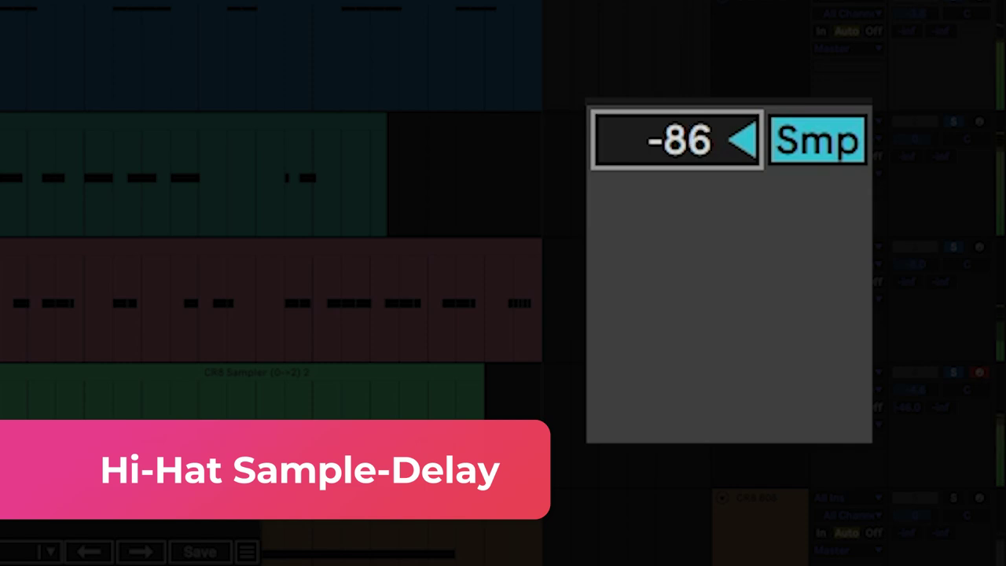
type("-100")
key("Return")
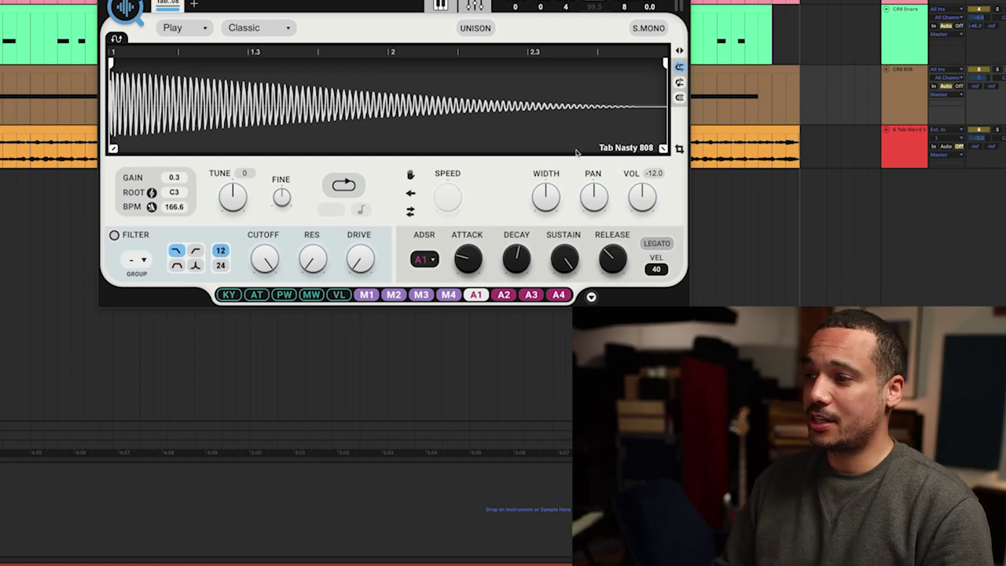
Position the 808's CR8 sampler window beside its OneKnob Pumper effect
left_click_drag(311, 0, 298, 171)
left_click_drag(599, 170, 571, 157)
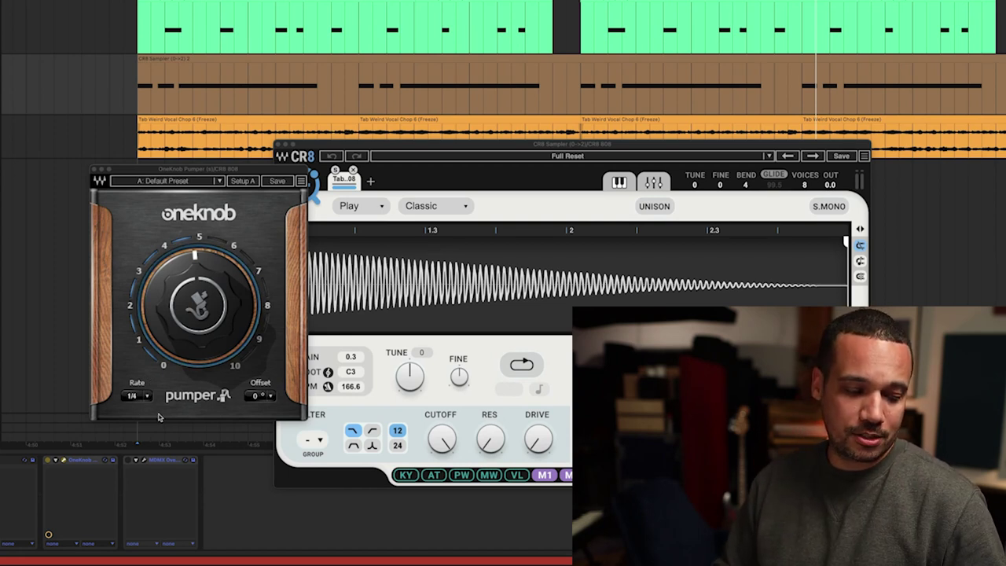
Play the 808 through Pumper and MDMX Overdrive, moving the Overdrive window aside and restarting
key("space")
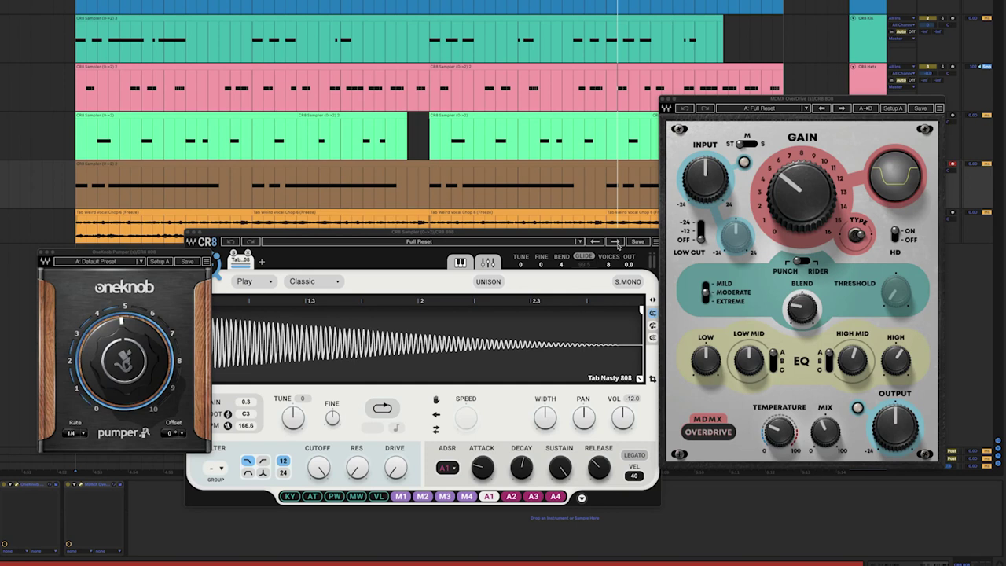
left_click_drag(794, 100, 693, 79)
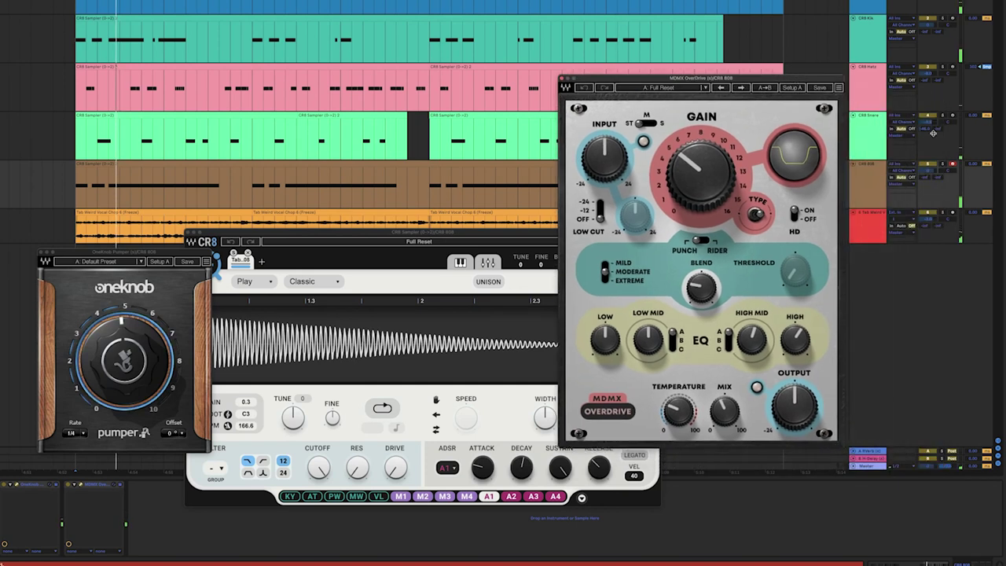
left_click(942, 163)
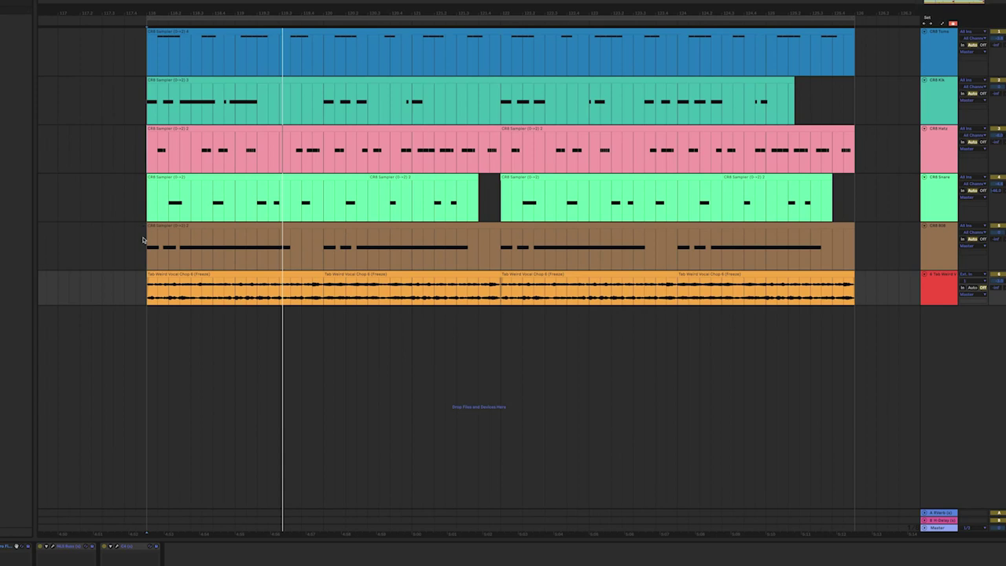
key("space")
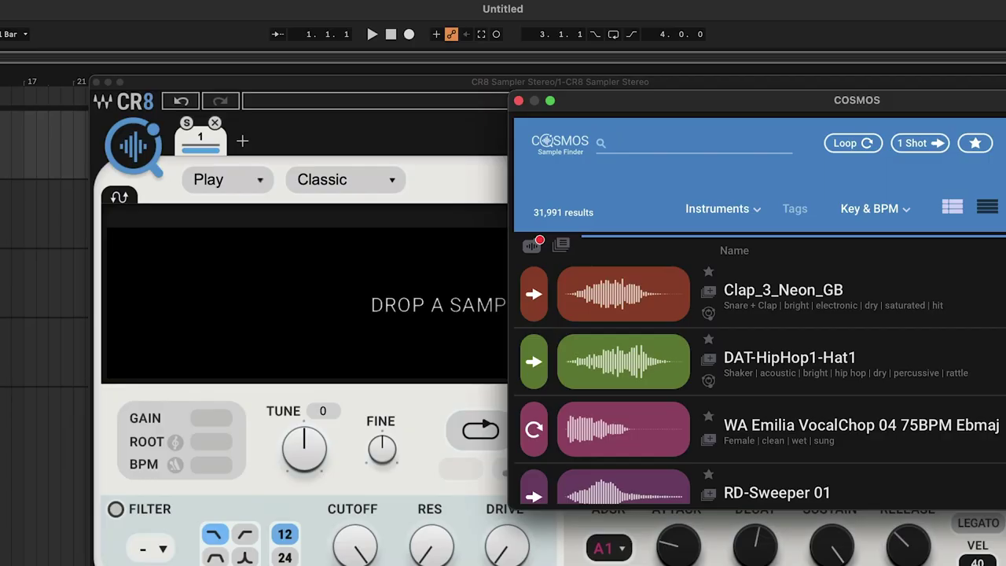
Search COSMOS for kicks, browse the results, and load SS_Kit03_Kick_1 into CR8
key("Return")
key("Down")
key("Down")
key("Down")
key("Down")
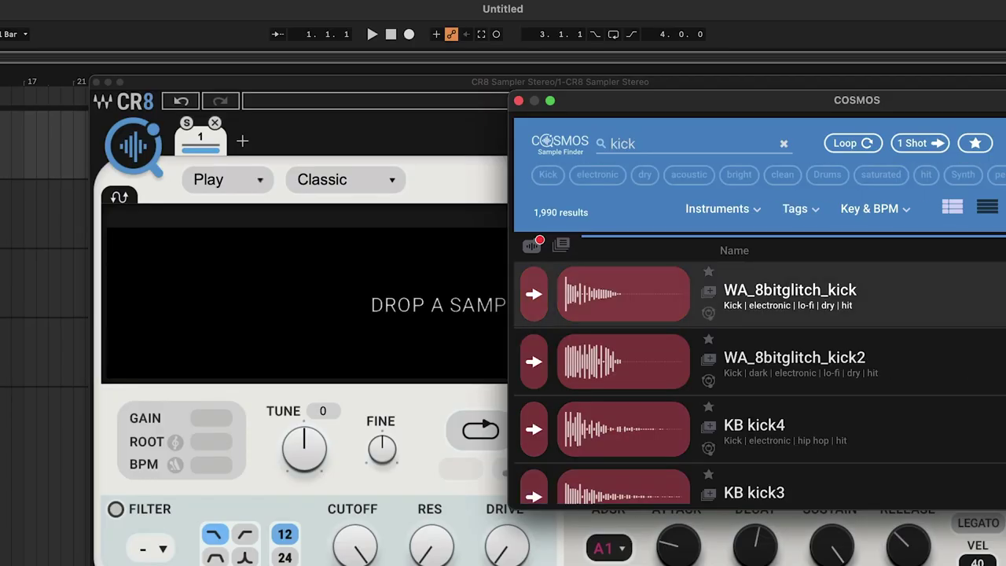
key("Down")
key("Down")
key("Down")
key("Down")
key("Down")
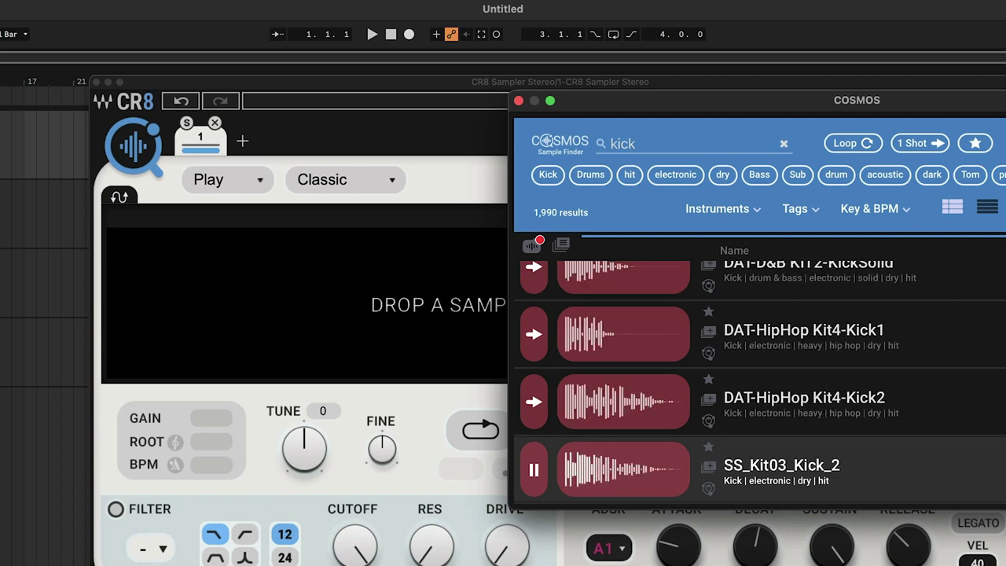
left_click_drag(627, 351, 307, 299)
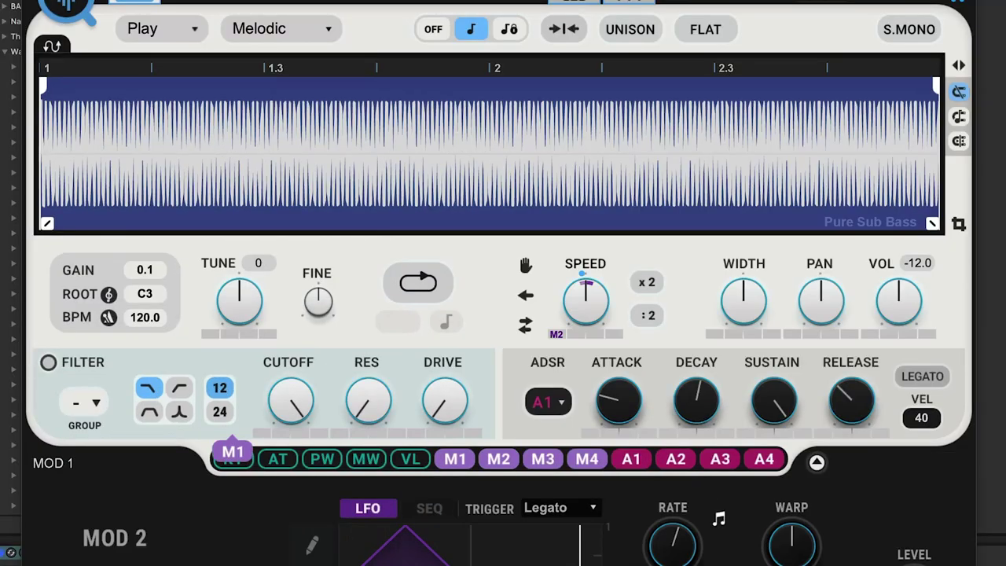
Assign M1 to the Pure Sub Bass filter cutoff with a modulation amount of 18
left_click_drag(277, 407, 279, 428)
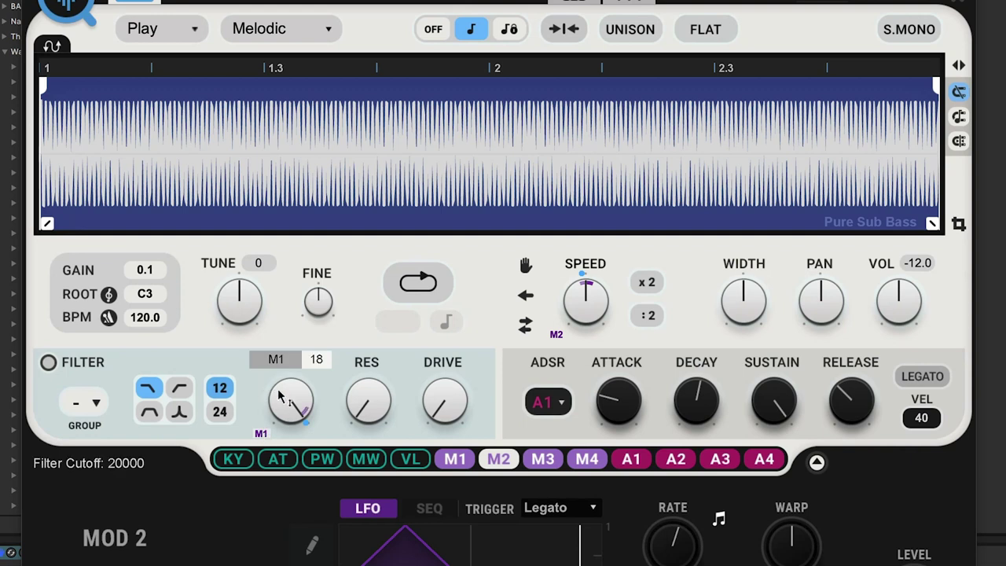